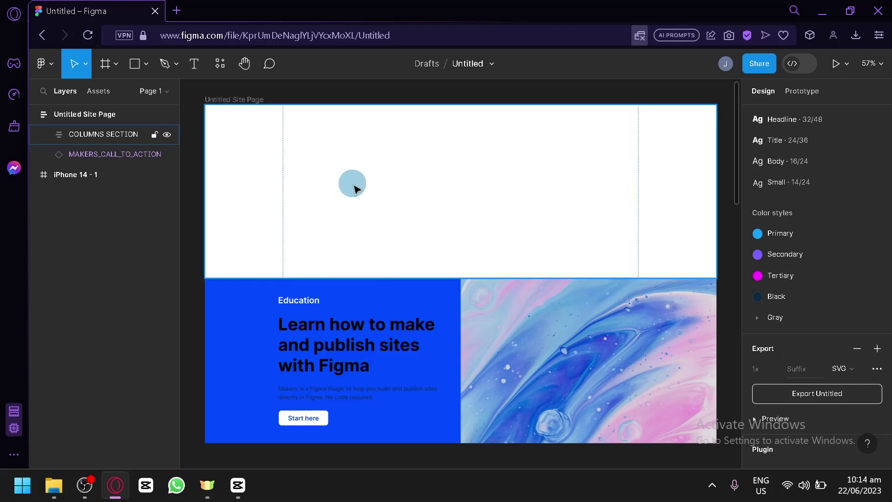
Select the Untitled Site Page frame and run the Shopify Image Importer plugin from a 'shopify' search.
click(112, 122)
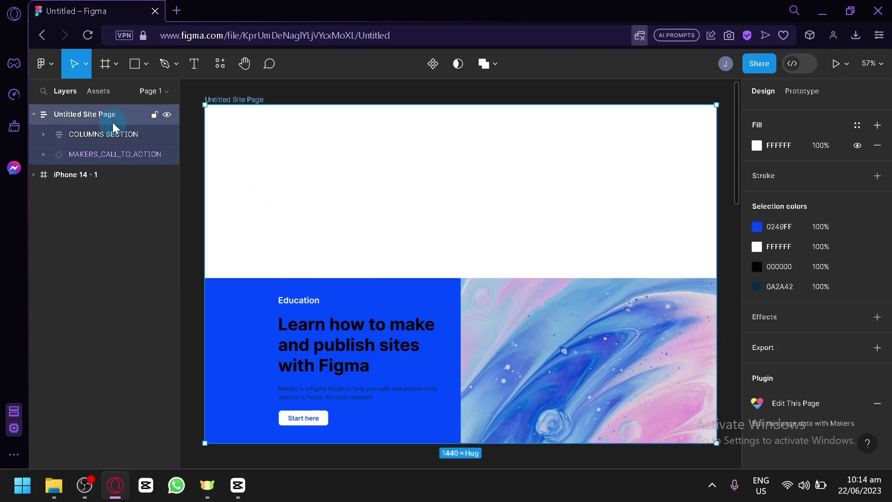
click(217, 63)
click(218, 64)
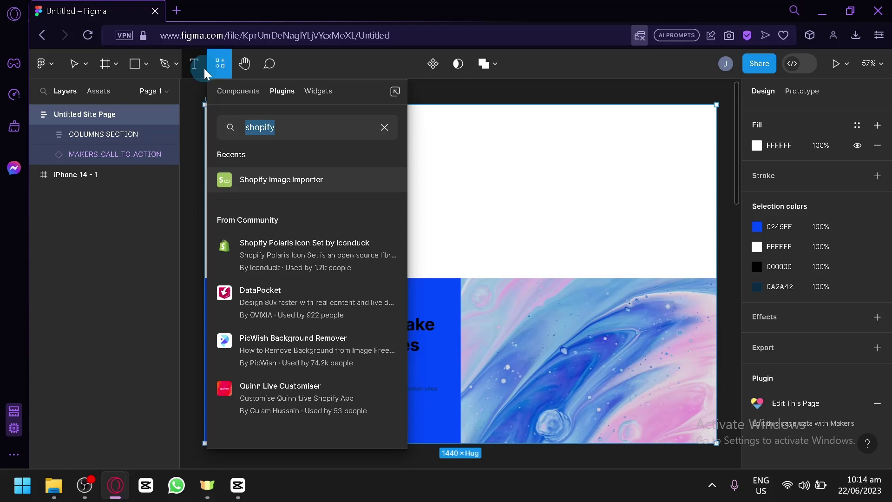
click(259, 127)
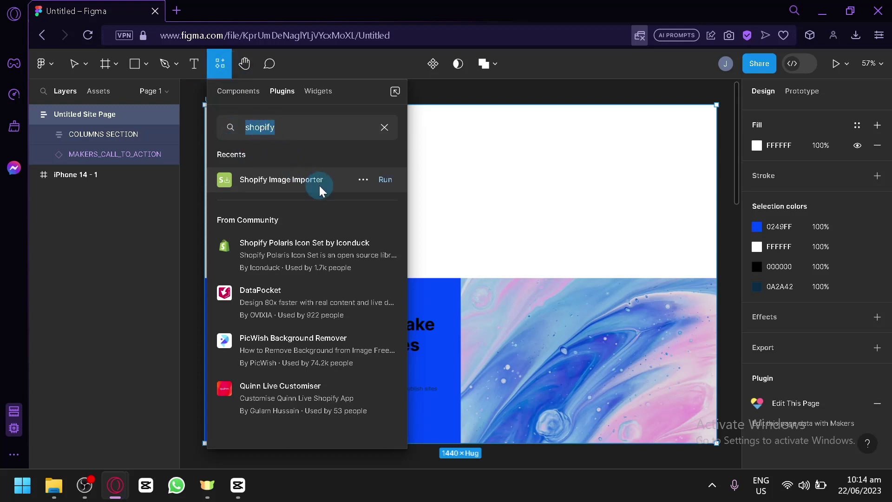
click(380, 184)
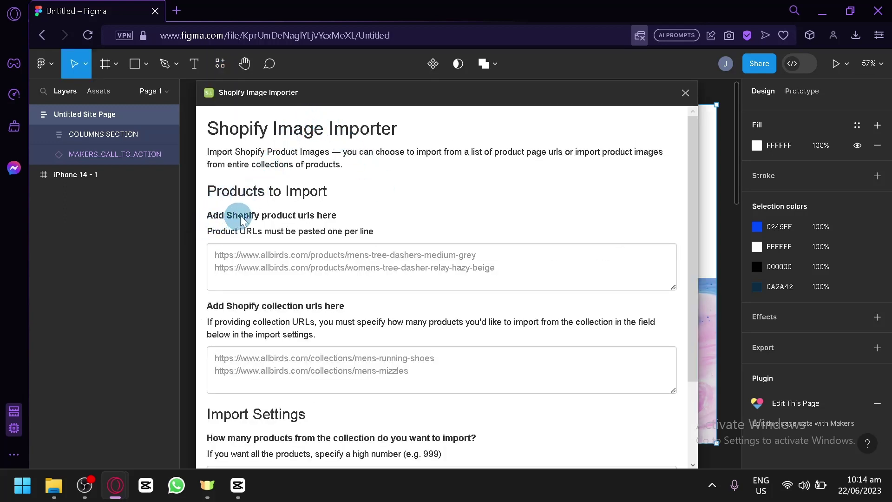
Check the empty product and collection URL fields and view the import settings below them.
click(248, 255)
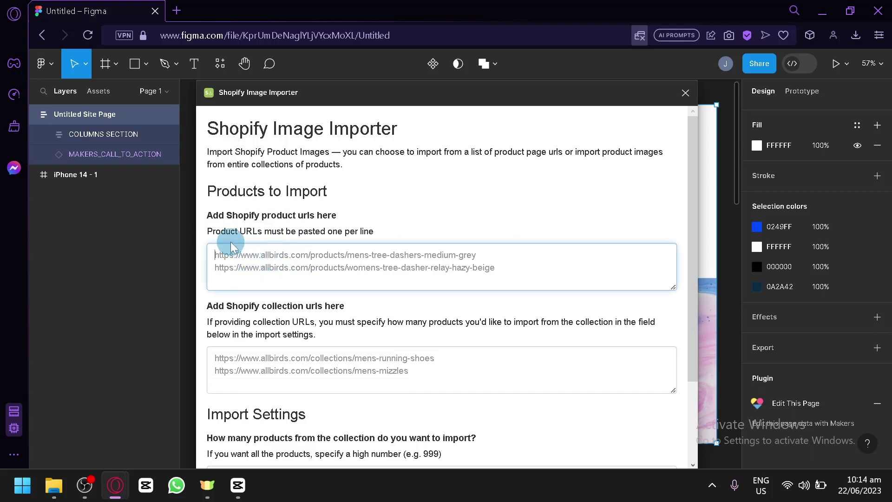
scroll(402, 286, down, 2)
click(273, 274)
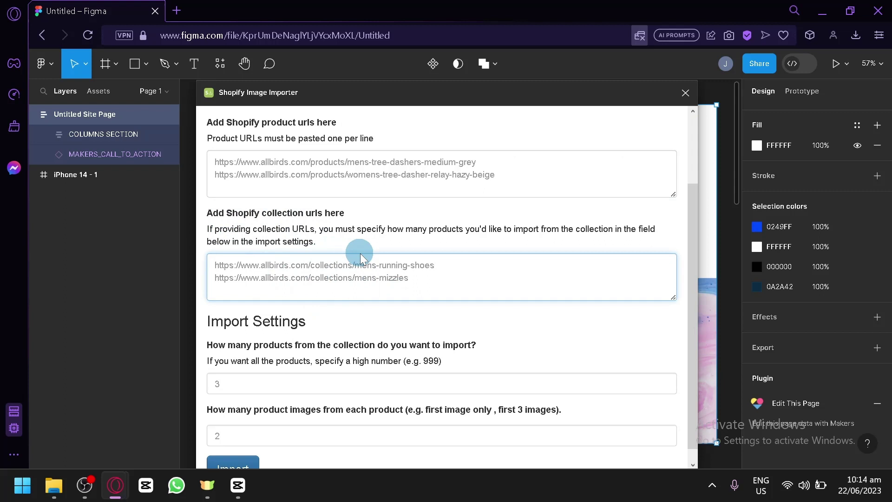
scroll(385, 273, down, 1)
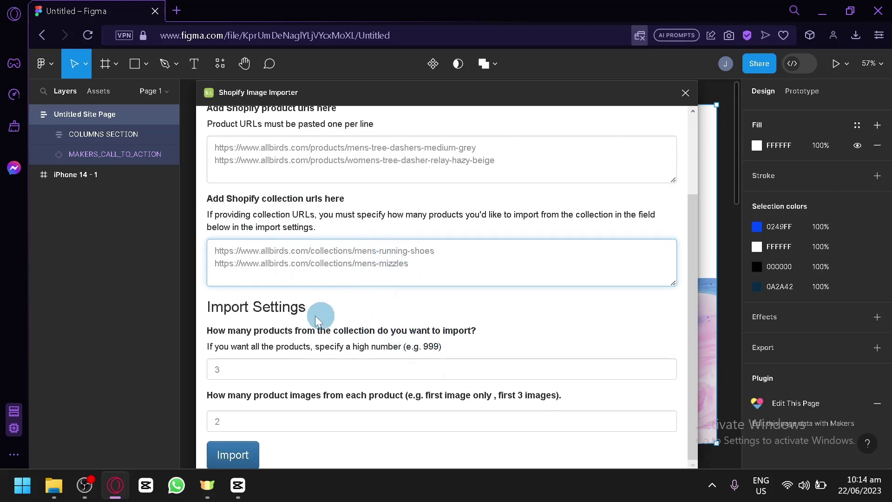
click(217, 306)
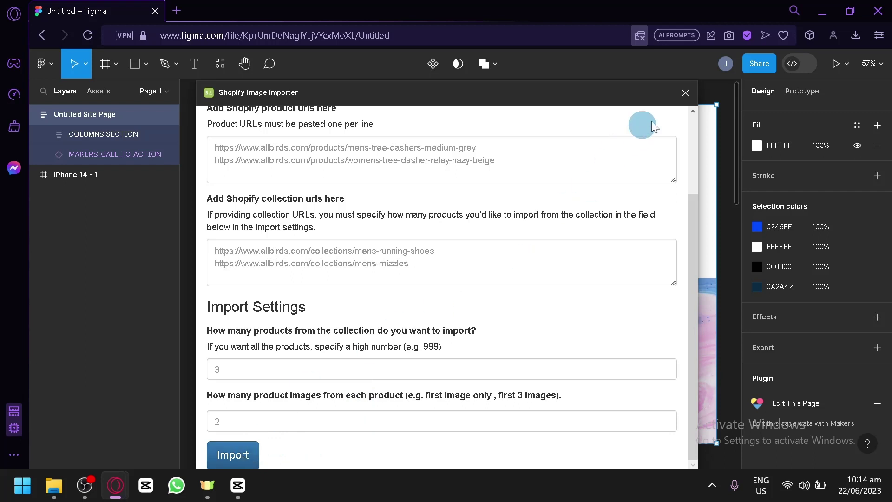
Close the Shopify Image Importer window without importing anything.
click(686, 92)
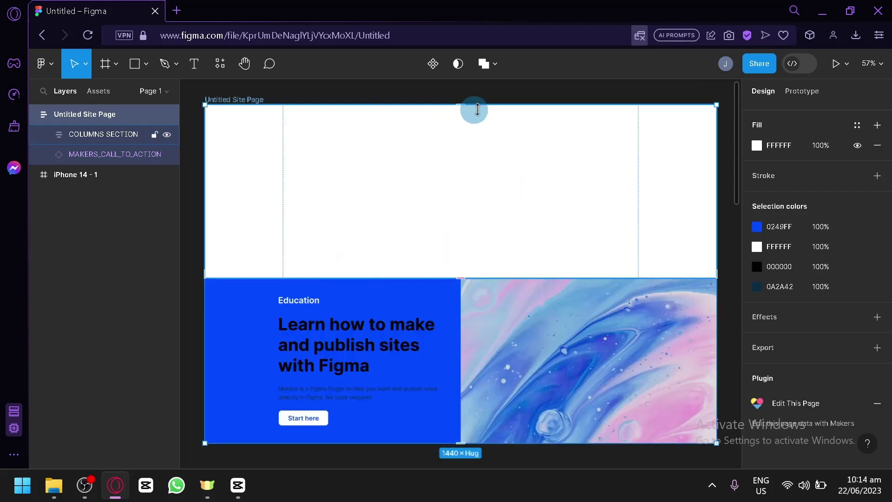